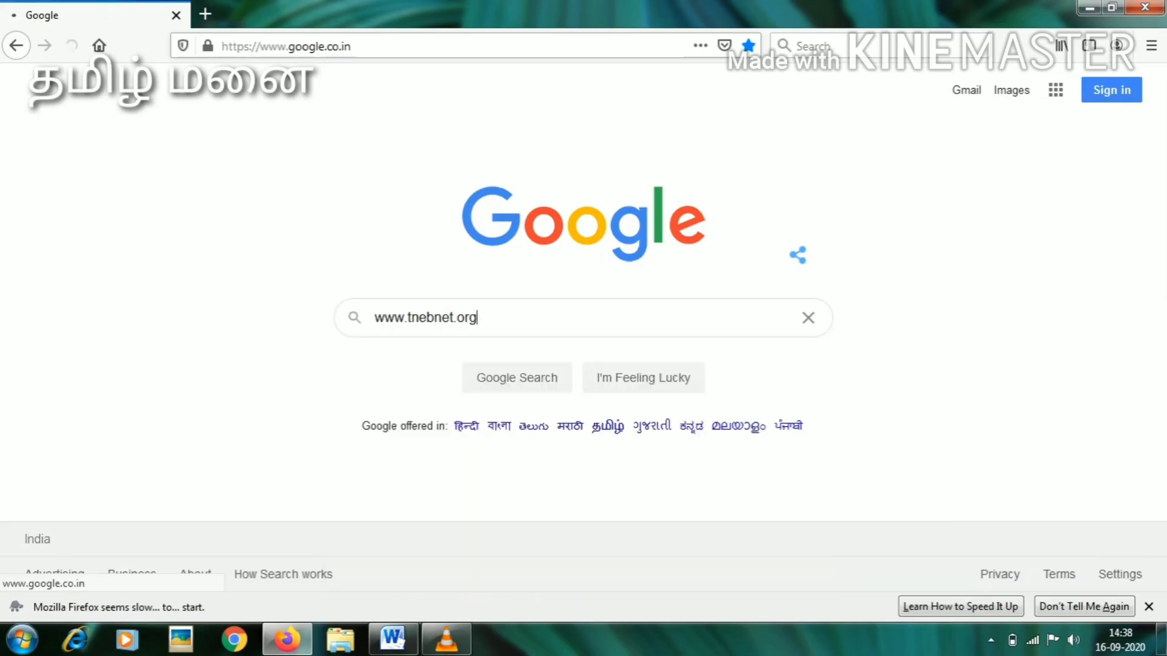
pyautogui.press('Return')
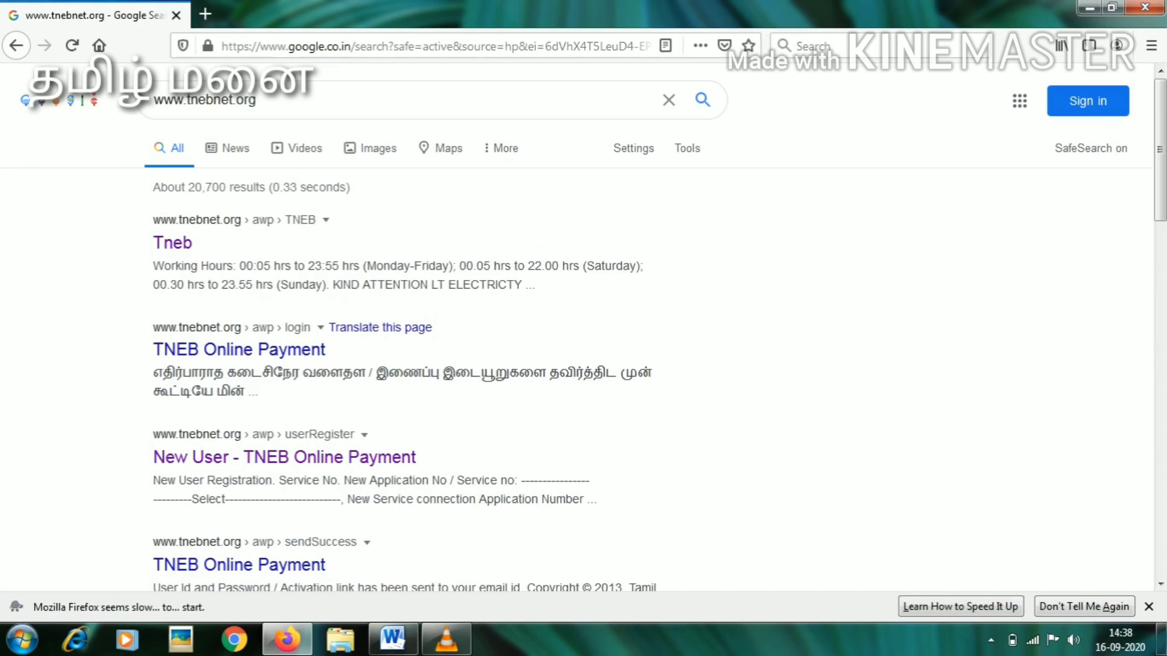
pyautogui.click(173, 243)
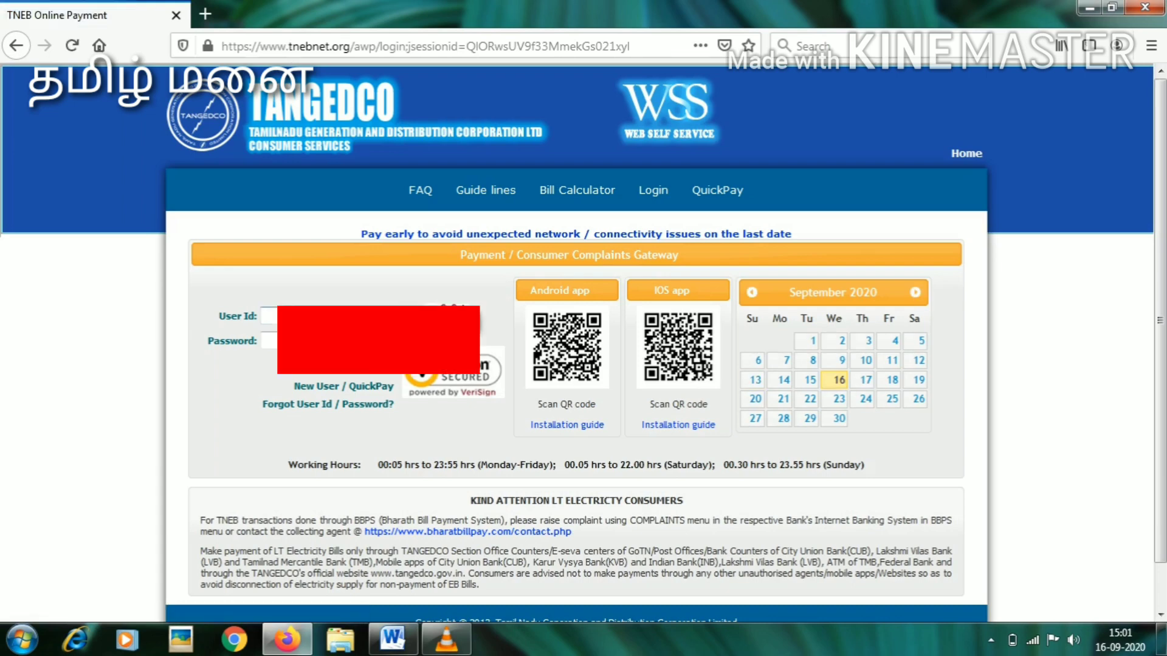
# Step: Sign in to the TNEB portal with the saved user ID and account password
pyautogui.click(269, 316)
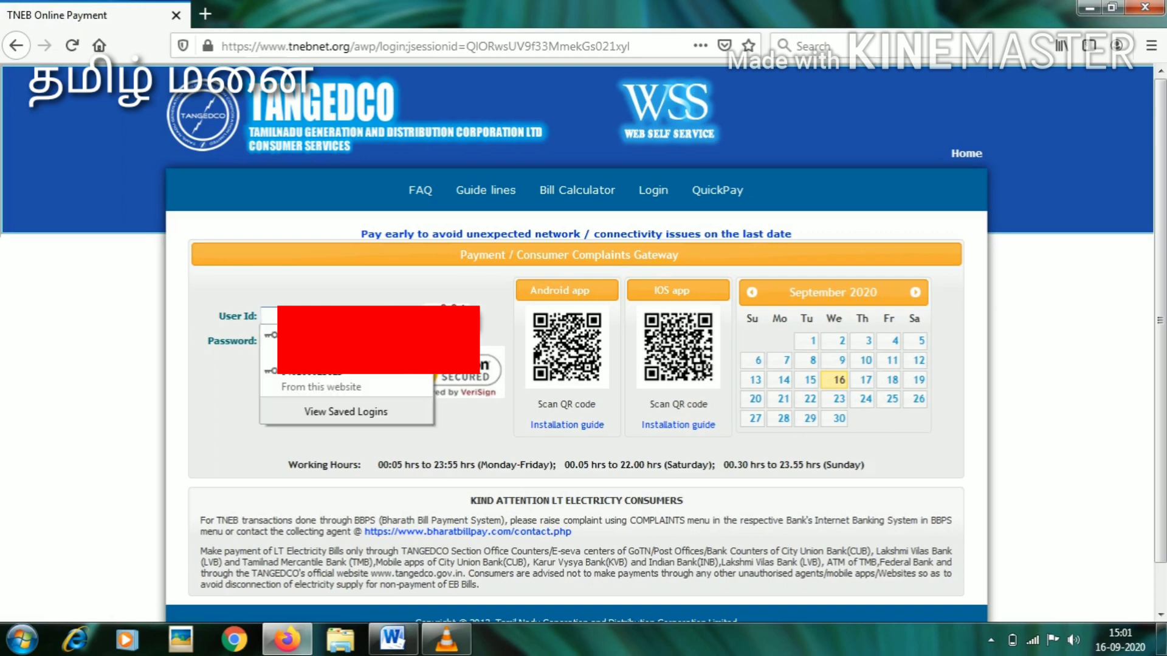
pyautogui.press('Down')
pyautogui.press('Return')
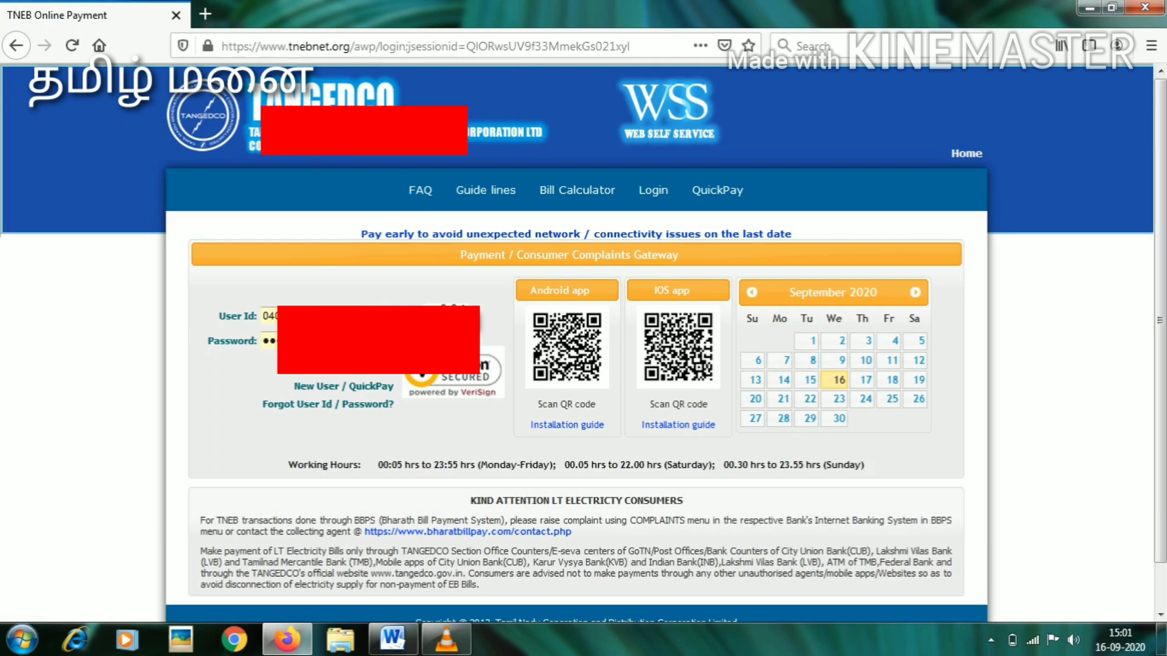
pyautogui.press('Return')
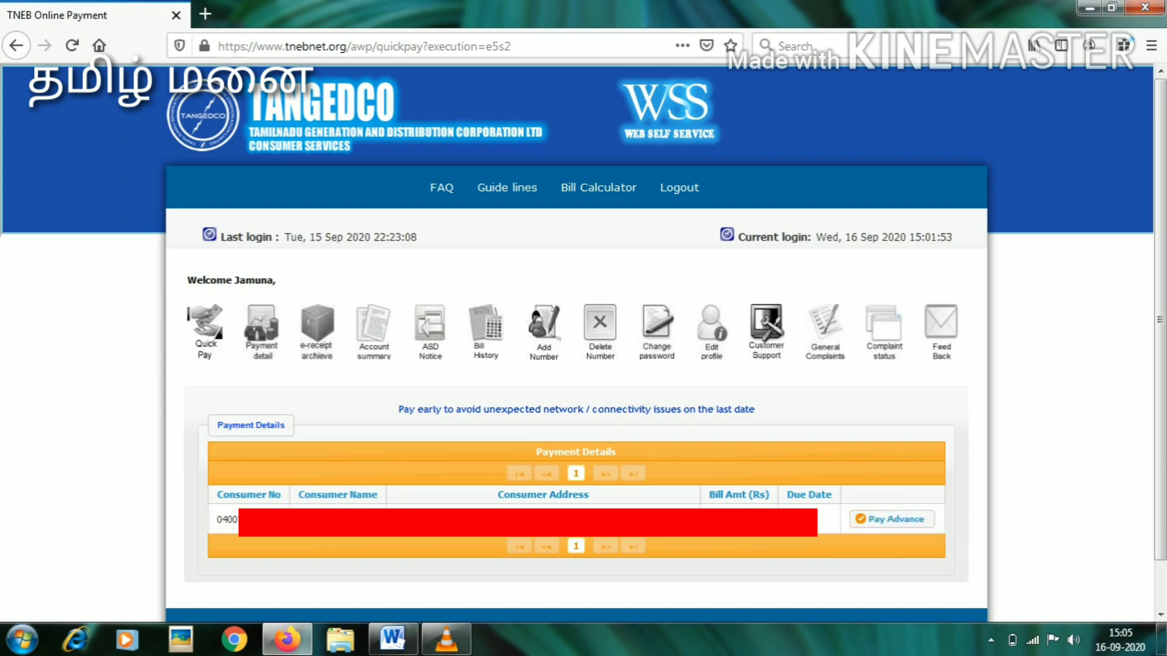
# Step: Open the bill history of the listed service number and display the detailed bill dated 25/07/2020
pyautogui.click(486, 331)
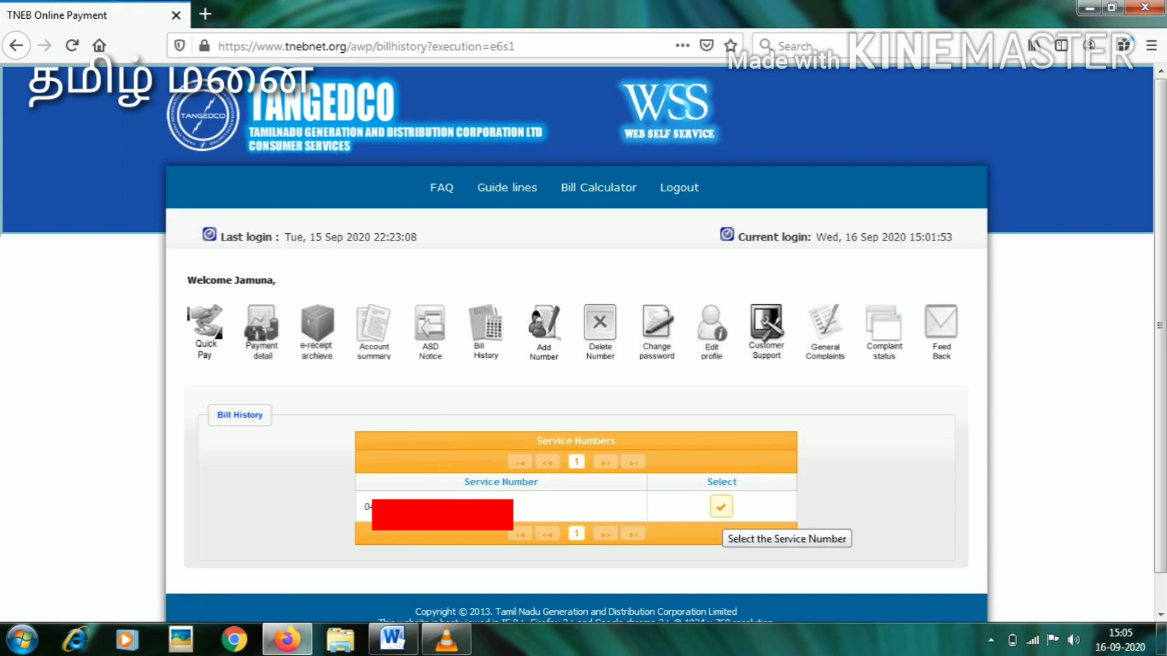
pyautogui.click(721, 506)
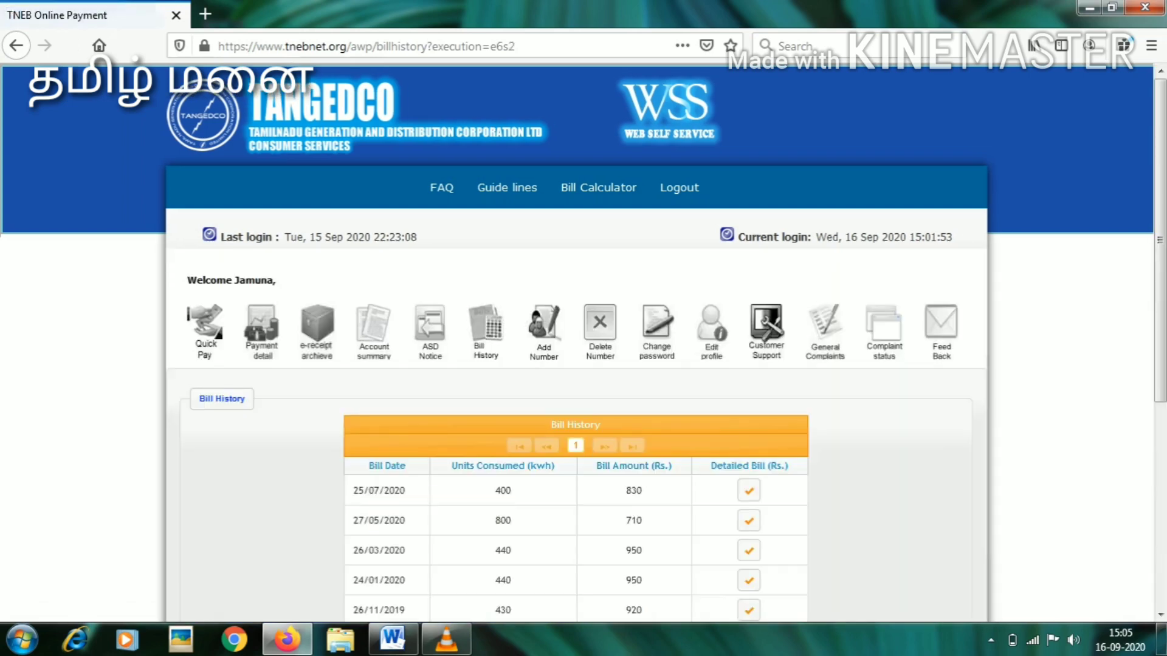
pyautogui.click(749, 490)
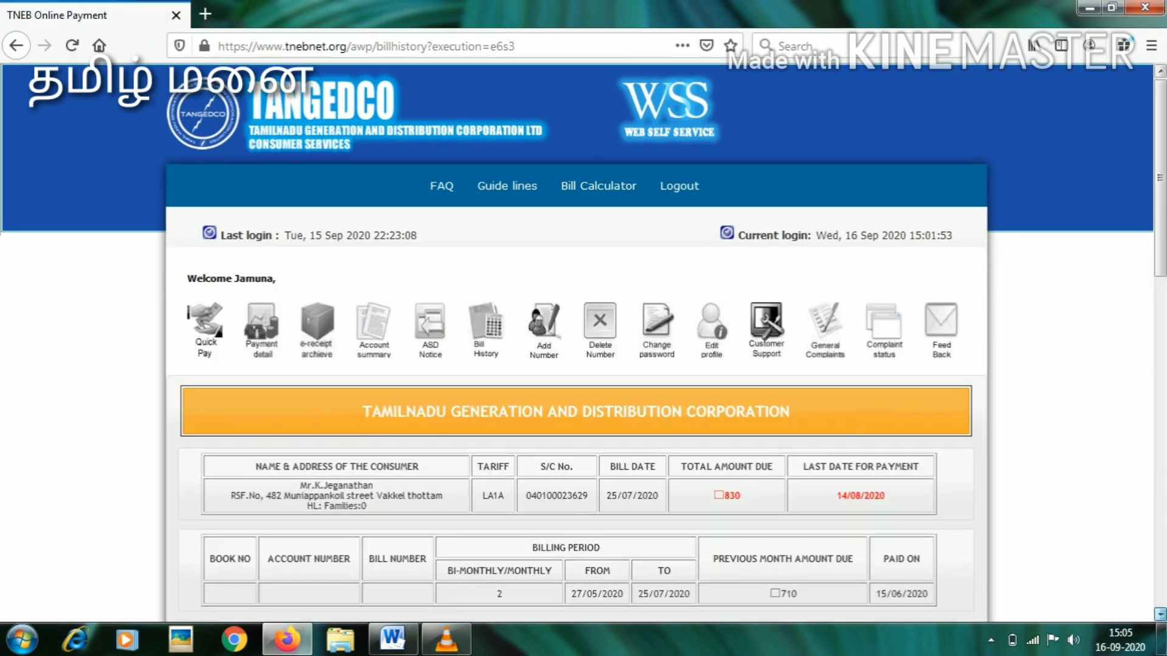
# Step: Review the detailed bill through to the total payable, bringing up its print dialog and closing it without printing
pyautogui.scroll(-5, 577, 341)
pyautogui.scroll(-10, 576, 340)
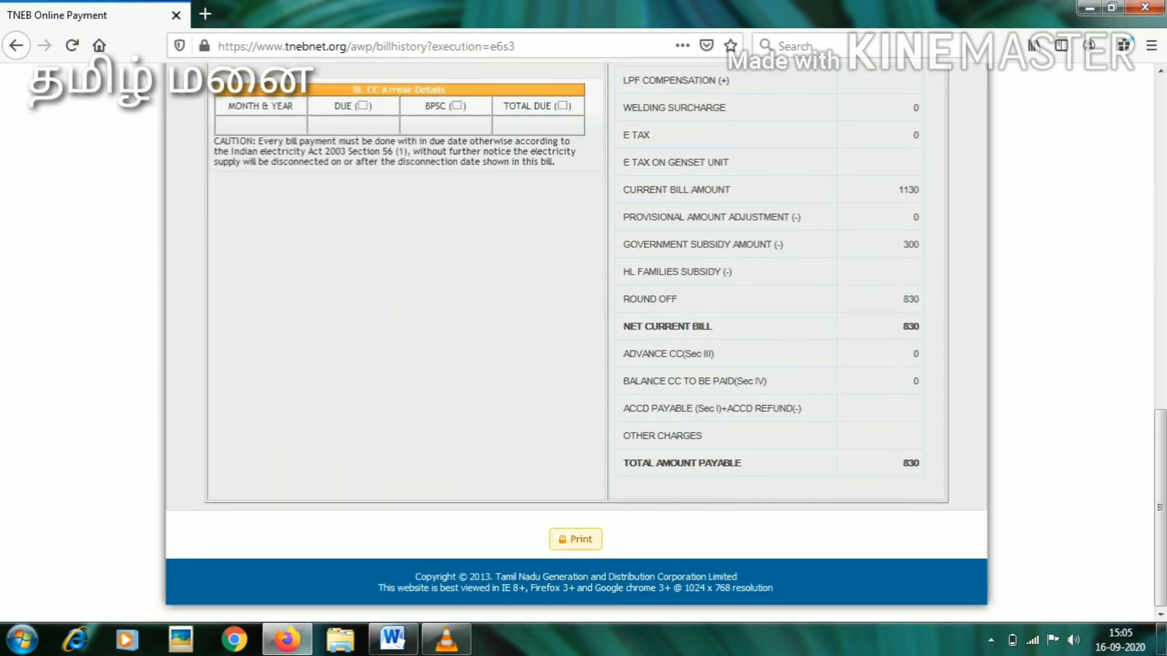
pyautogui.hotkey('ctrl', 'p')
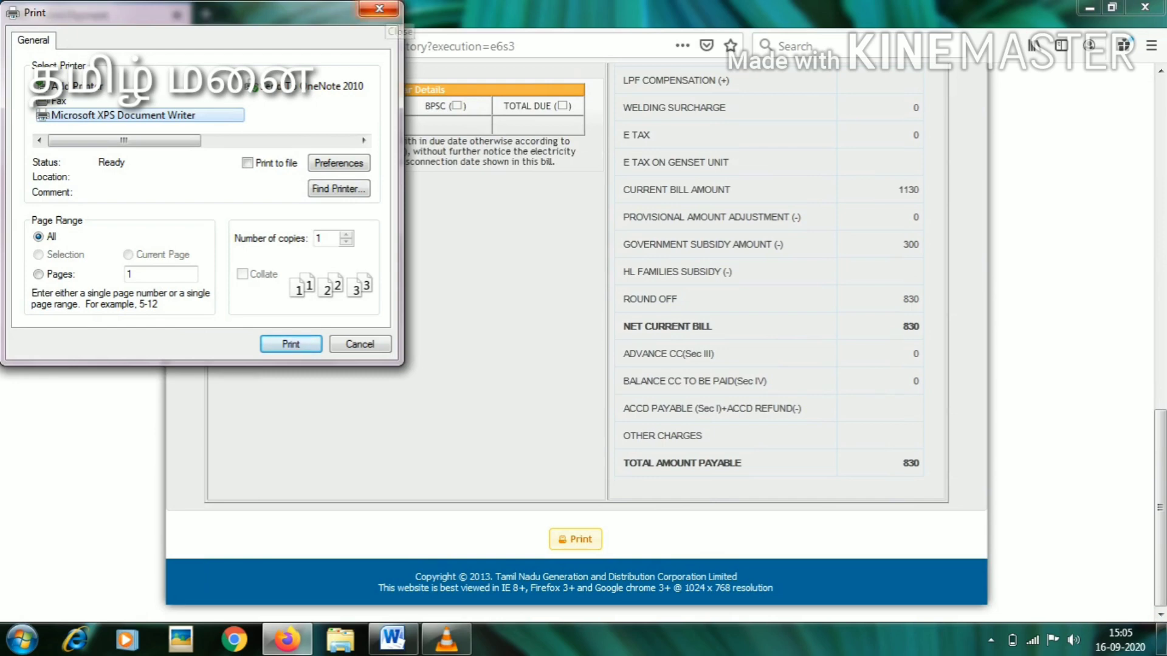
pyautogui.click(379, 8)
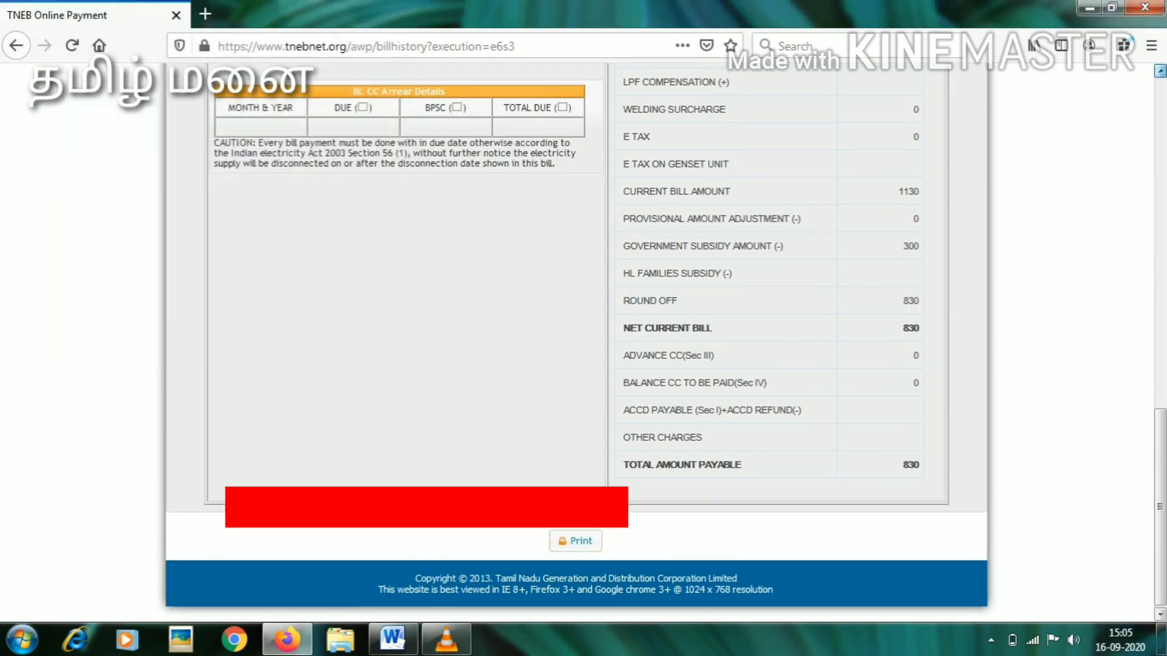
pyautogui.scroll(7, 584, 341)
pyautogui.scroll(7, 584, 340)
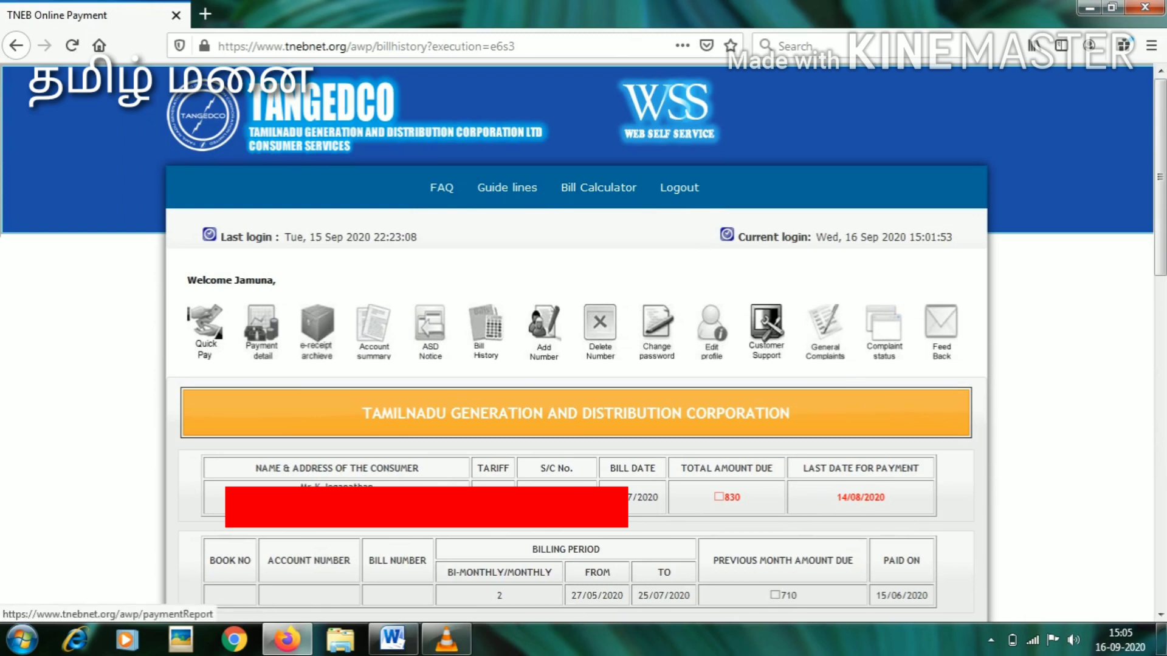
# Step: Open the e-receipt archive and submit the listed consumer number to retrieve its payment receipts
pyautogui.click(317, 328)
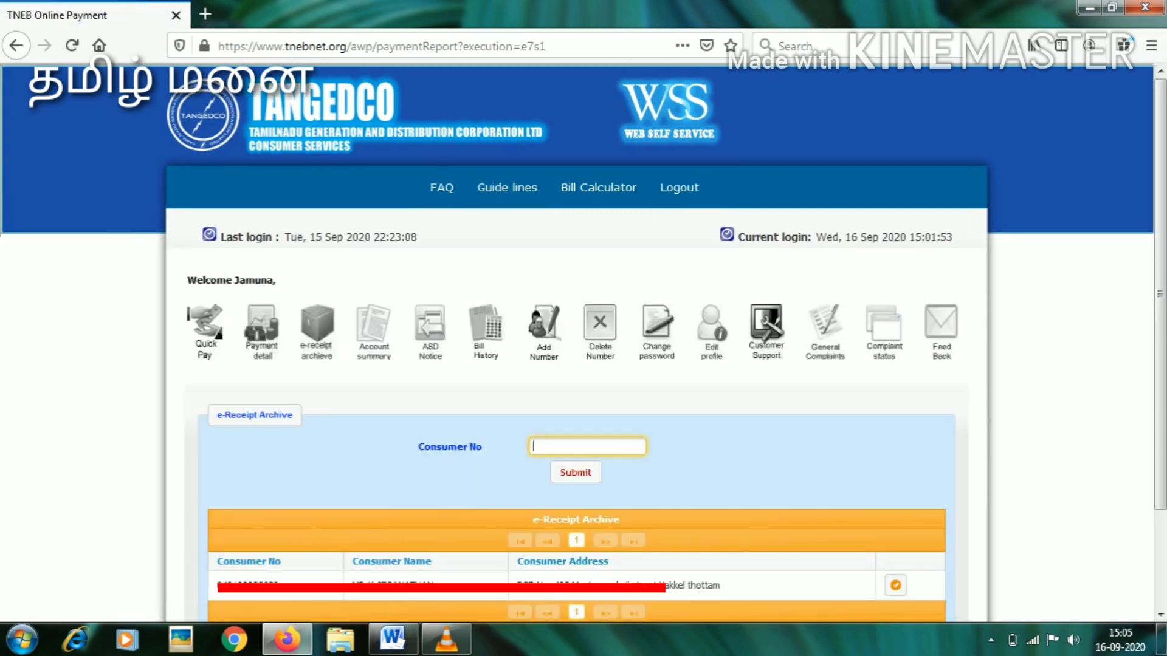
pyautogui.doubleClick(248, 583)
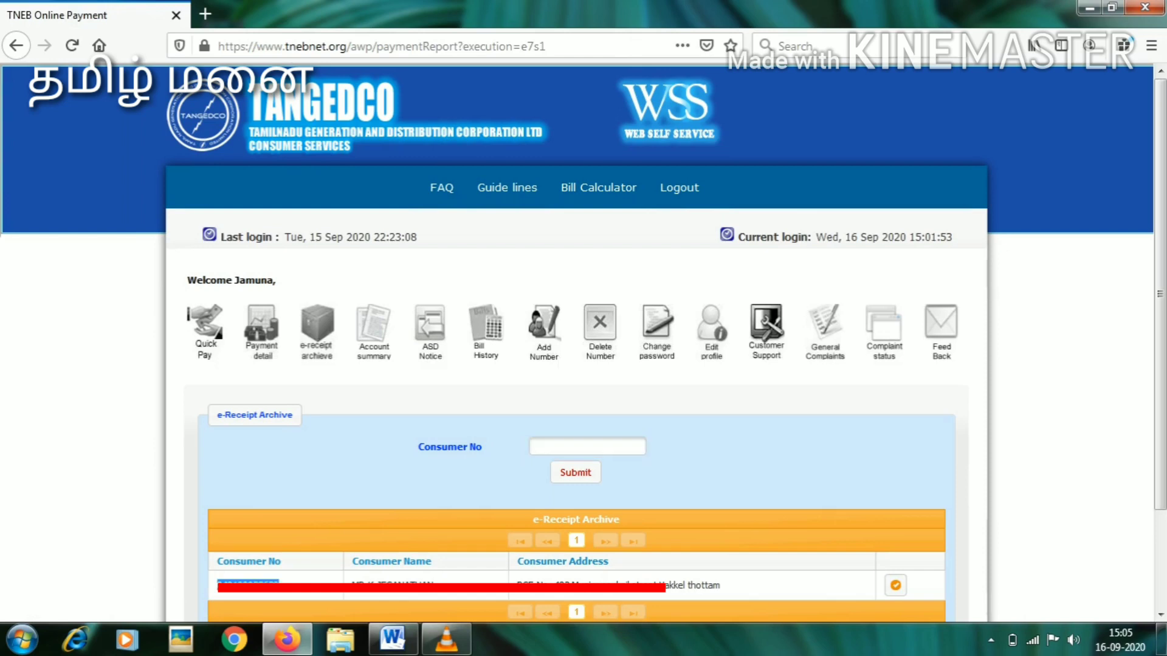
pyautogui.click(587, 446)
pyautogui.hotkey('ctrl', 'v')
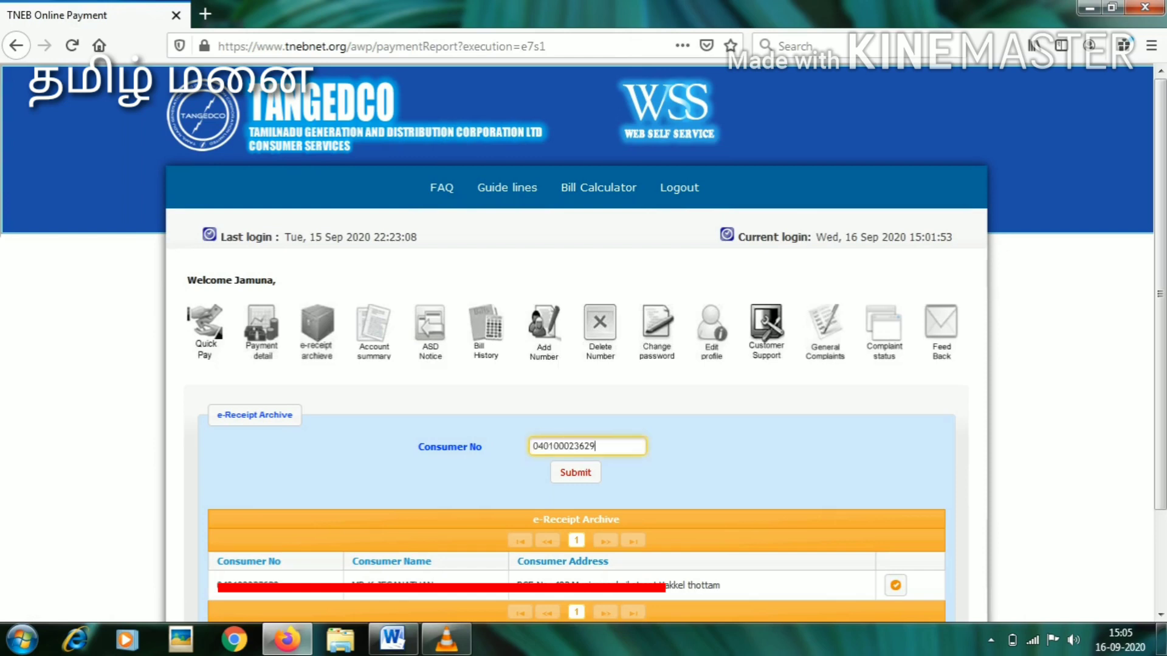
pyautogui.press('Return')
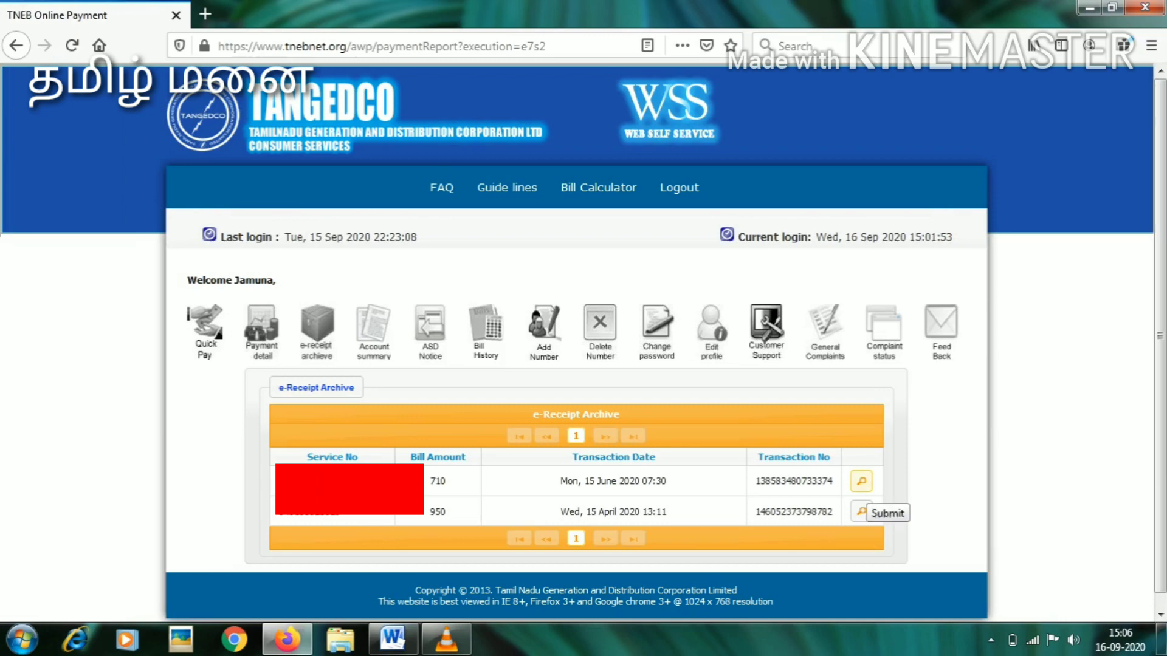
# Step: Open the e-receipt for the 15 June 2020 transaction and bring up its print dialog
pyautogui.click(861, 481)
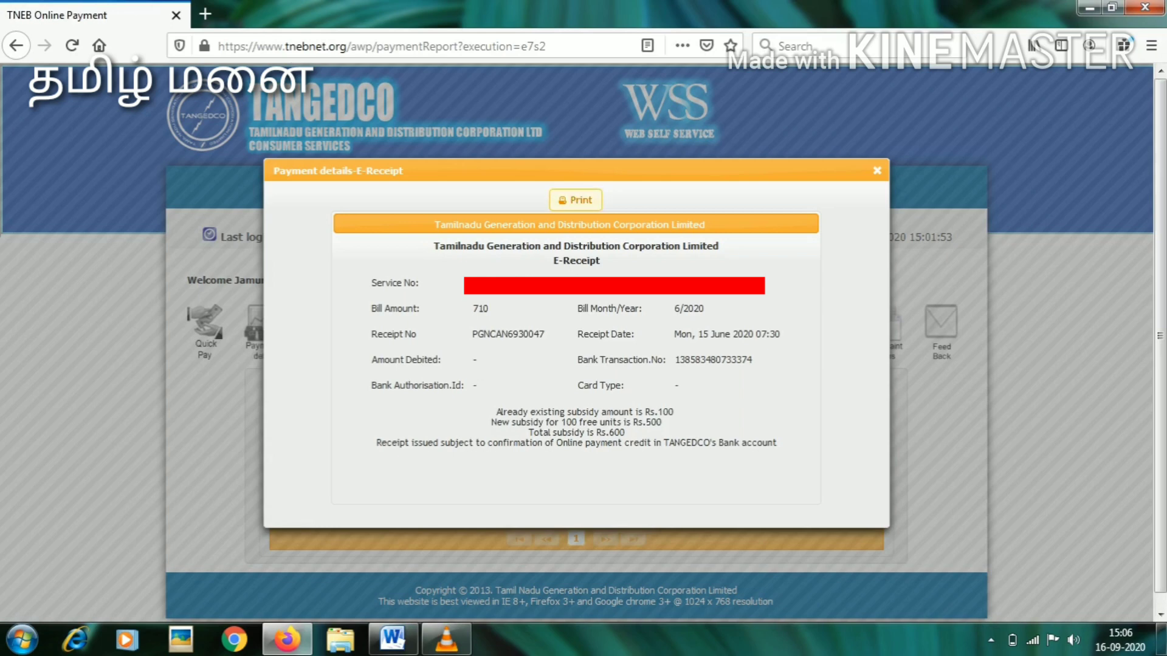
pyautogui.hotkey('ctrl', 'p')
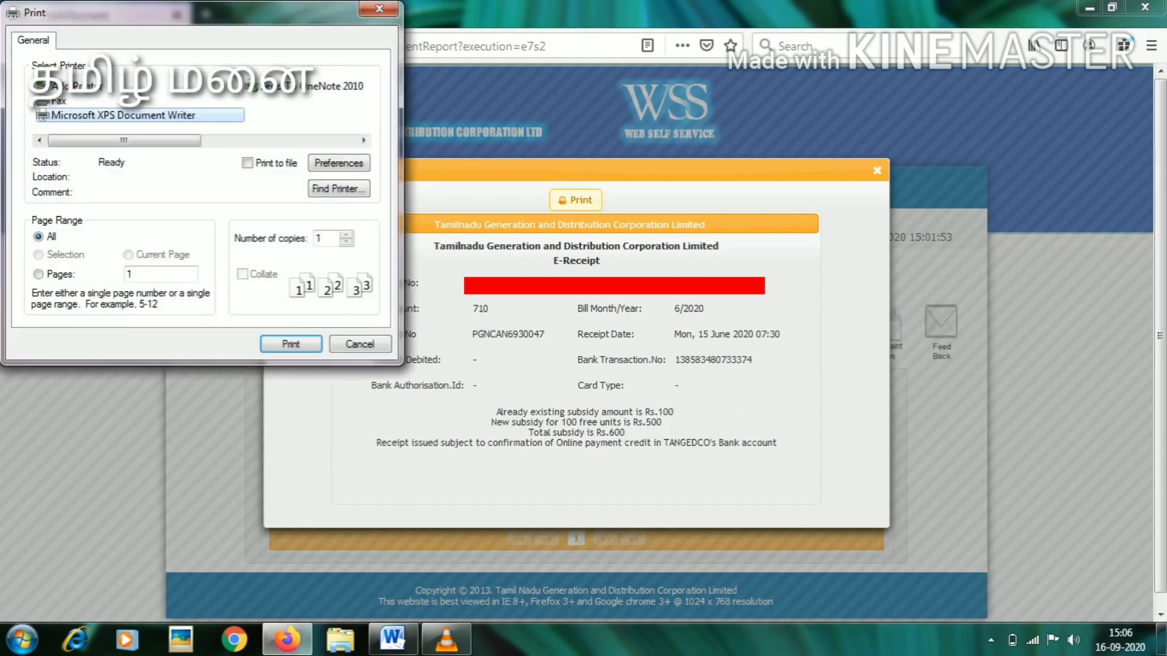
pyautogui.press('Return')
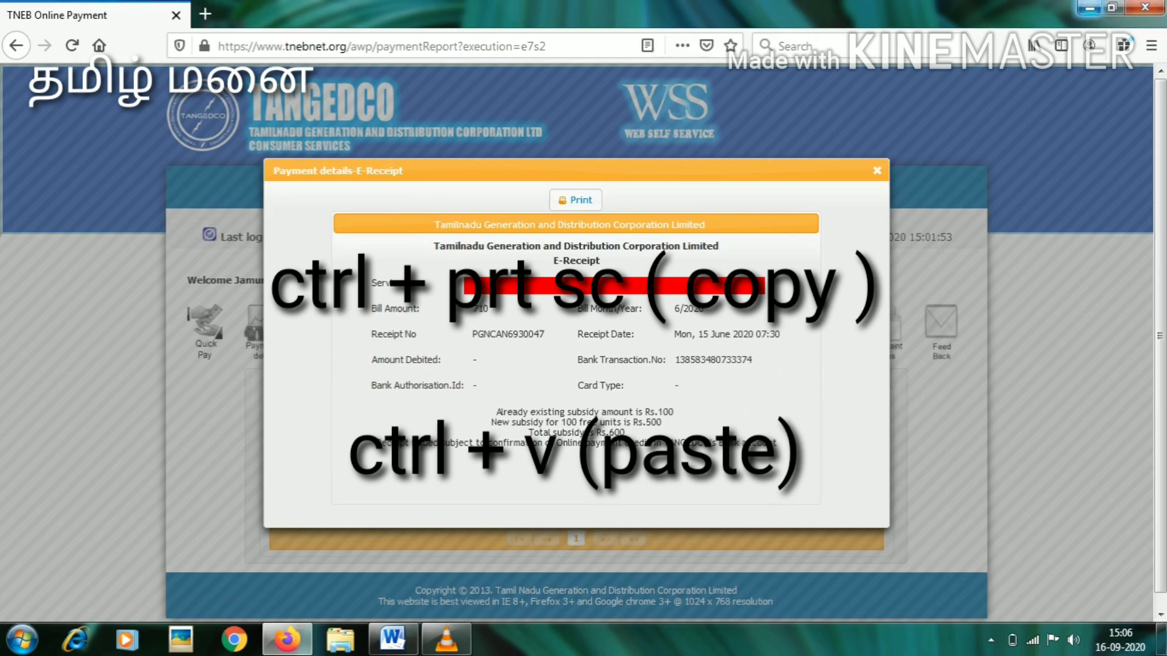
# Step: Switch to Paint, paste the screen capture of the e-receipt and shift the pasted image upward to frame the receipt
pyautogui.click(1089, 8)
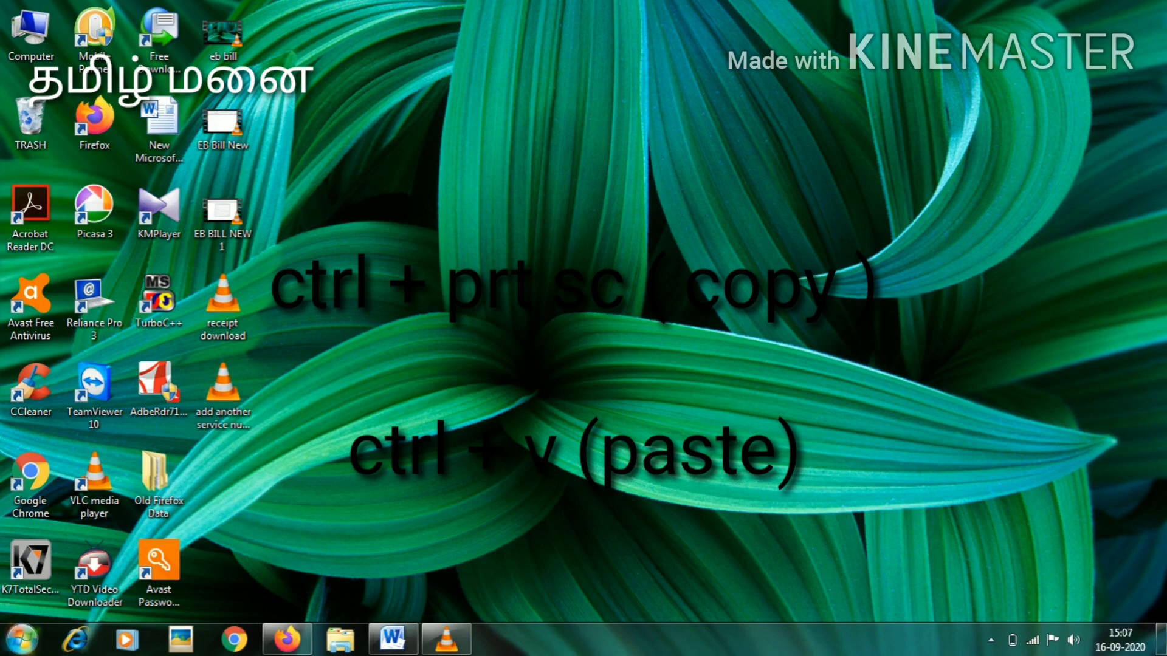
pyautogui.click(23, 639)
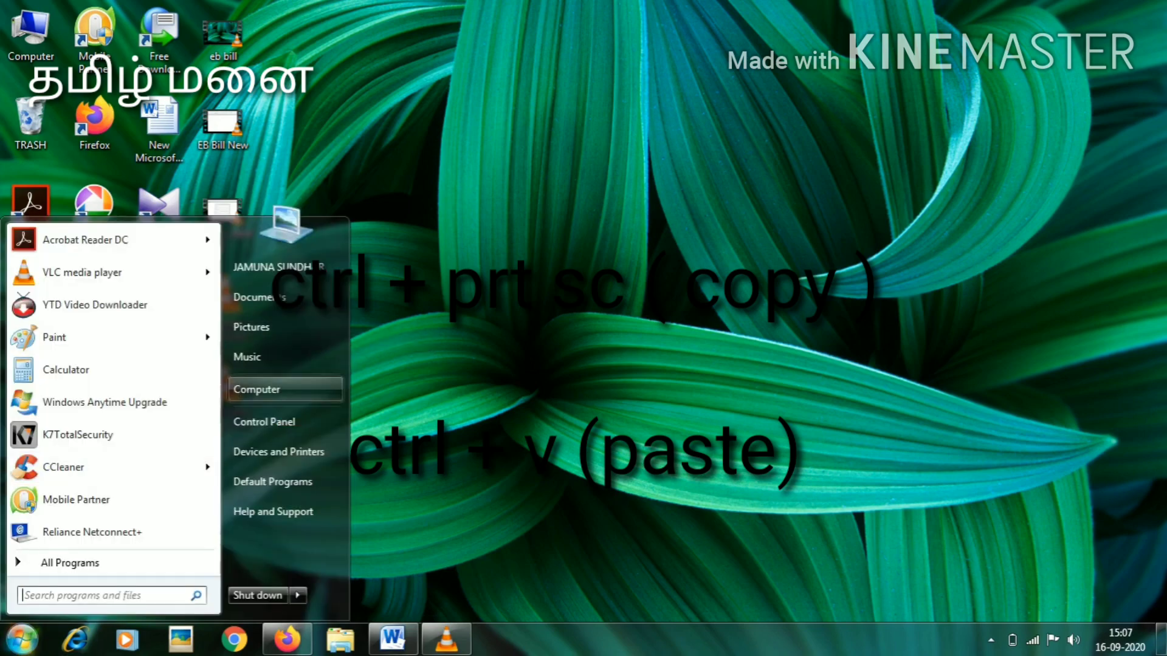
pyautogui.press('Escape')
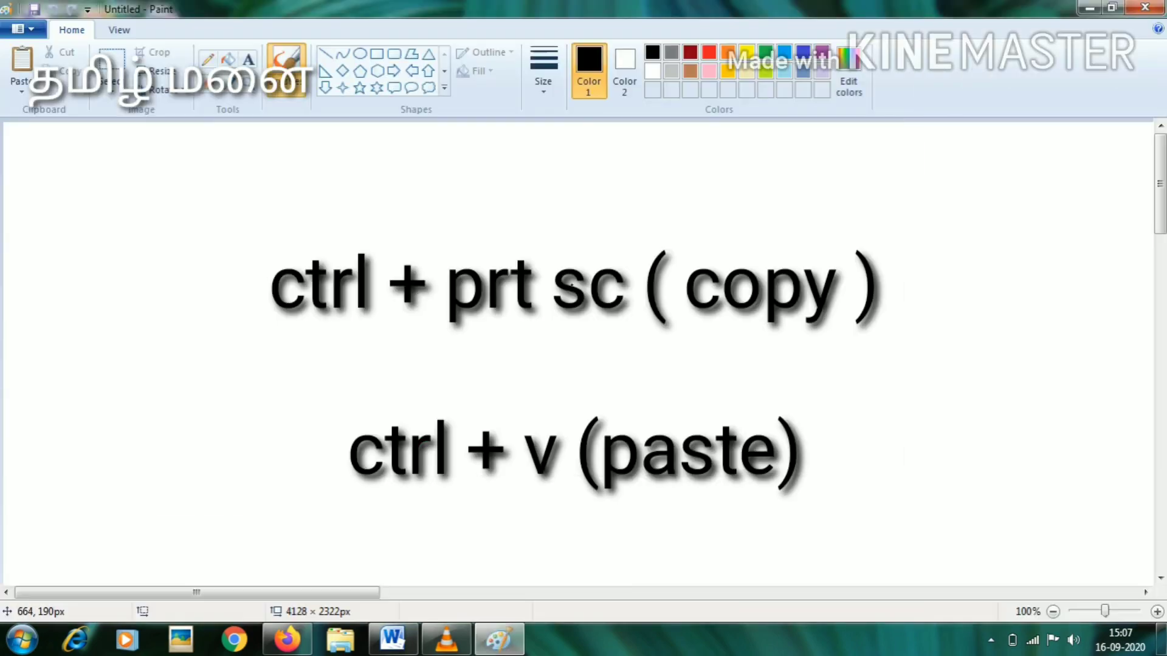
pyautogui.hotkey('ctrl', 'v')
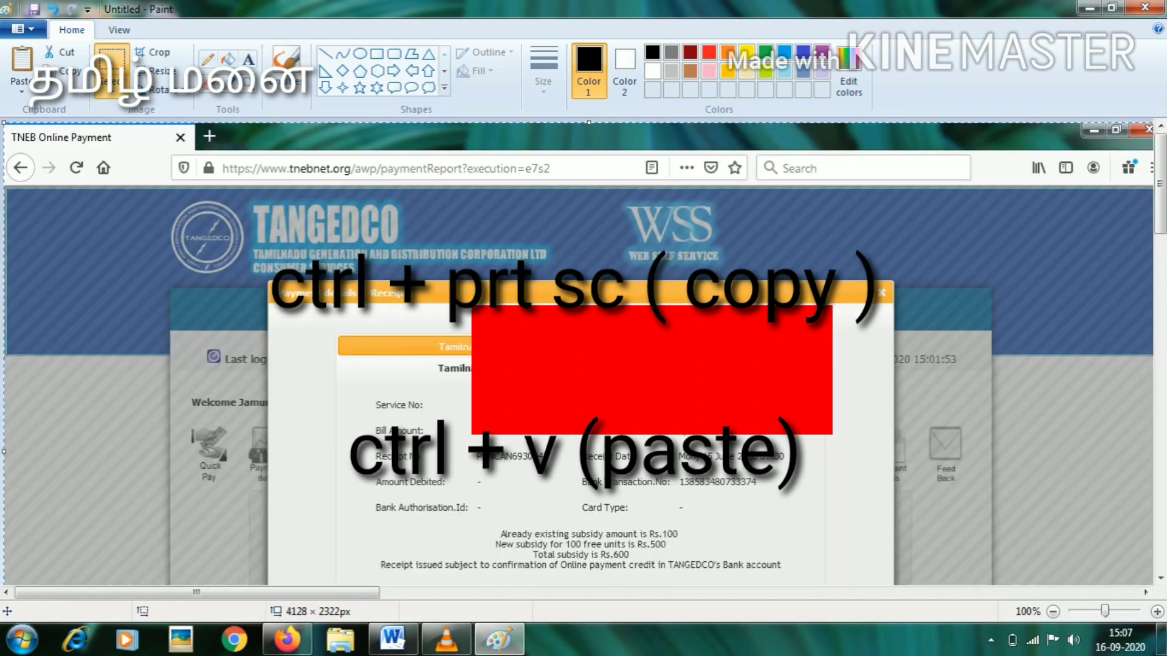
pyautogui.moveTo(437, 292); pyautogui.dragTo(425, 233)
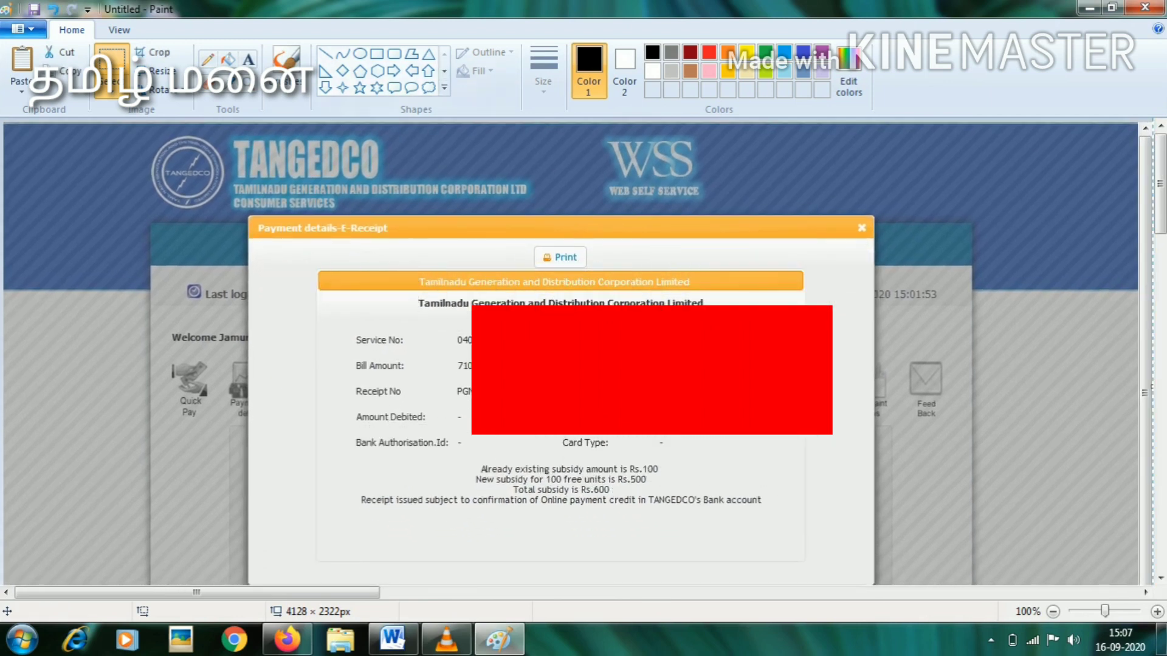
# Step: Save the captured receipt to the Desktop as a PNG named "EB receipt dt.09.09.2020"
pyautogui.click(34, 9)
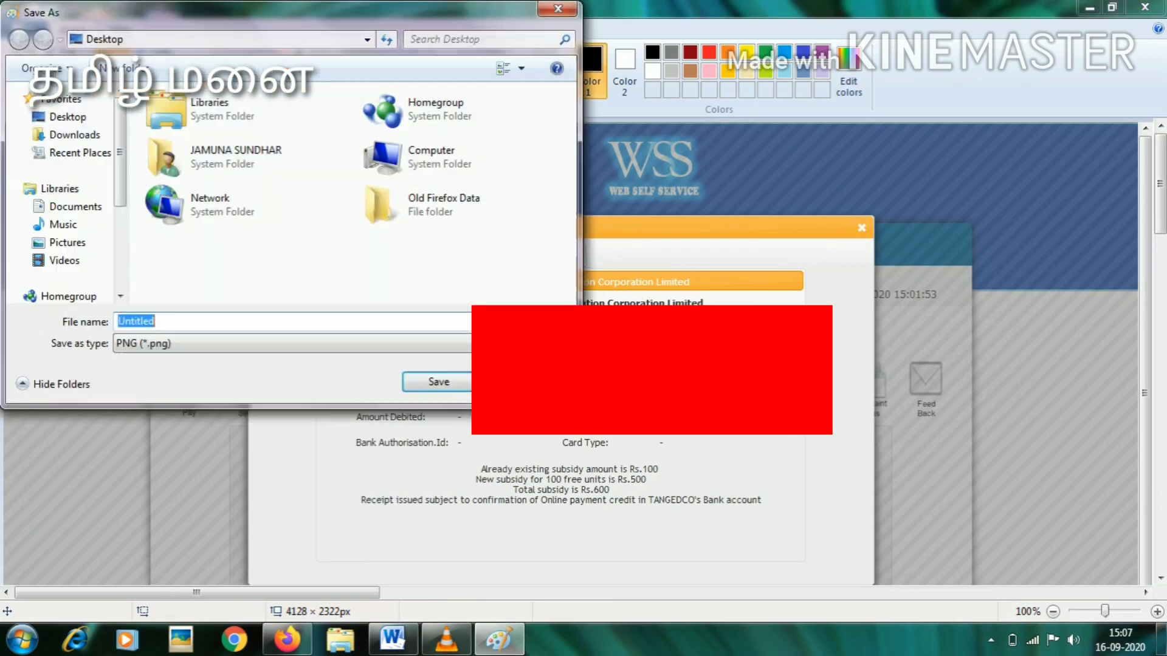
pyautogui.click(68, 117)
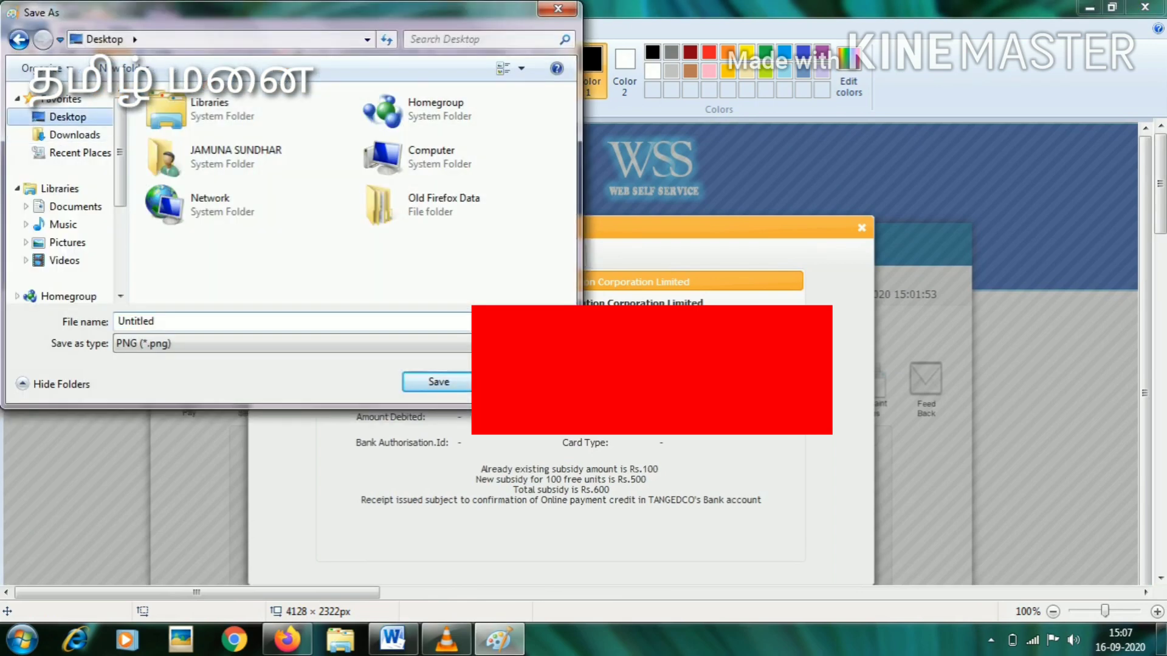
pyautogui.doubleClick(135, 321)
pyautogui.press('BackSpace')
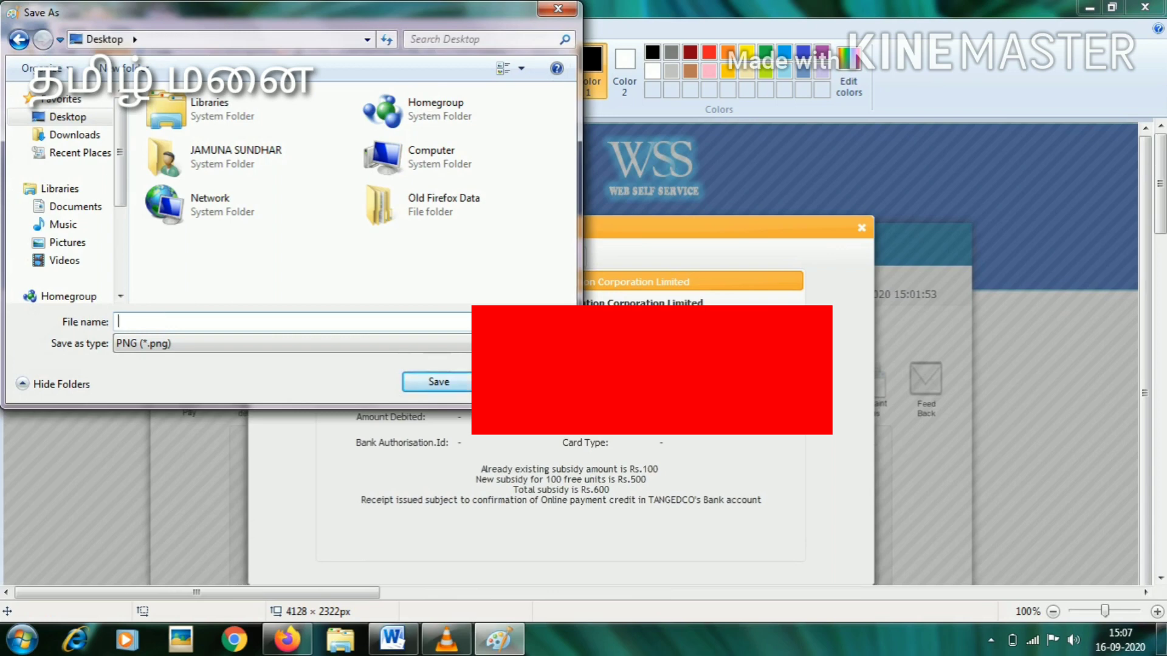
pyautogui.write('eb')
pyautogui.press('BackSpace')
pyautogui.press('BackSpace')
pyautogui.press('BackSpace')
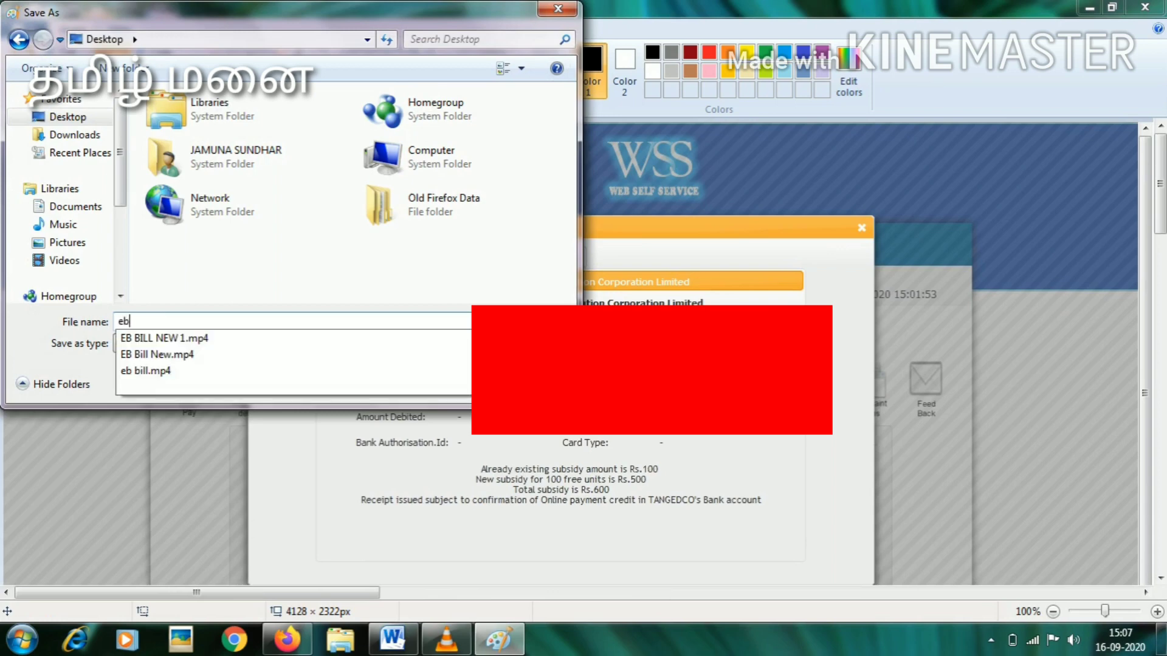
pyautogui.write('EB rec')
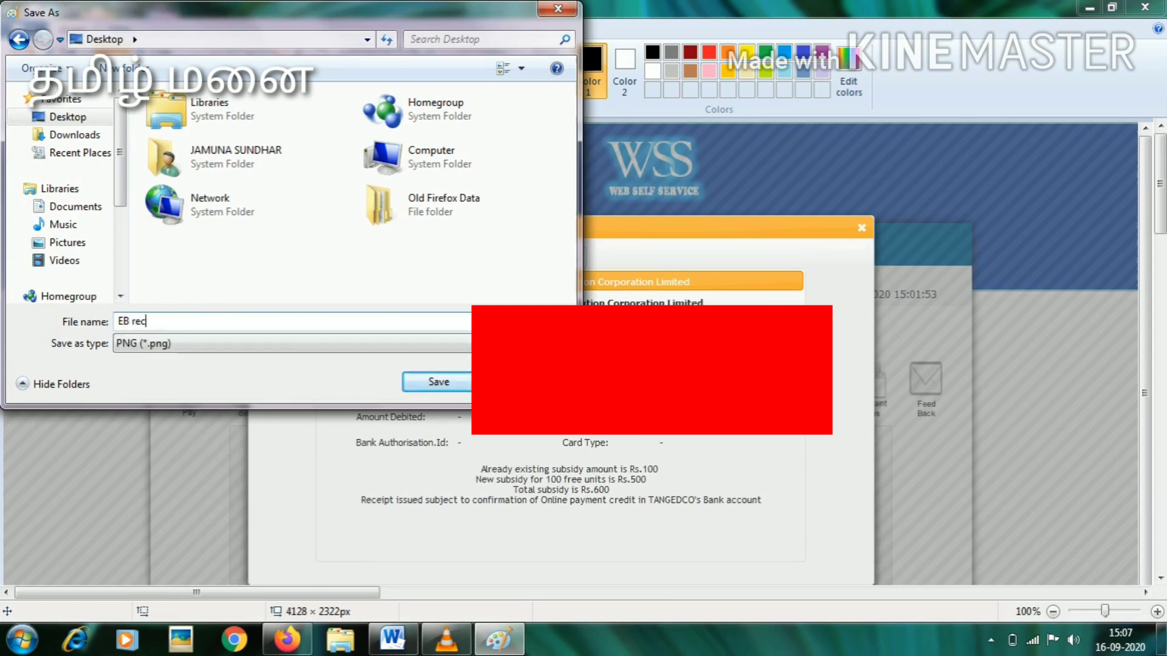
pyautogui.write('eipt dt')
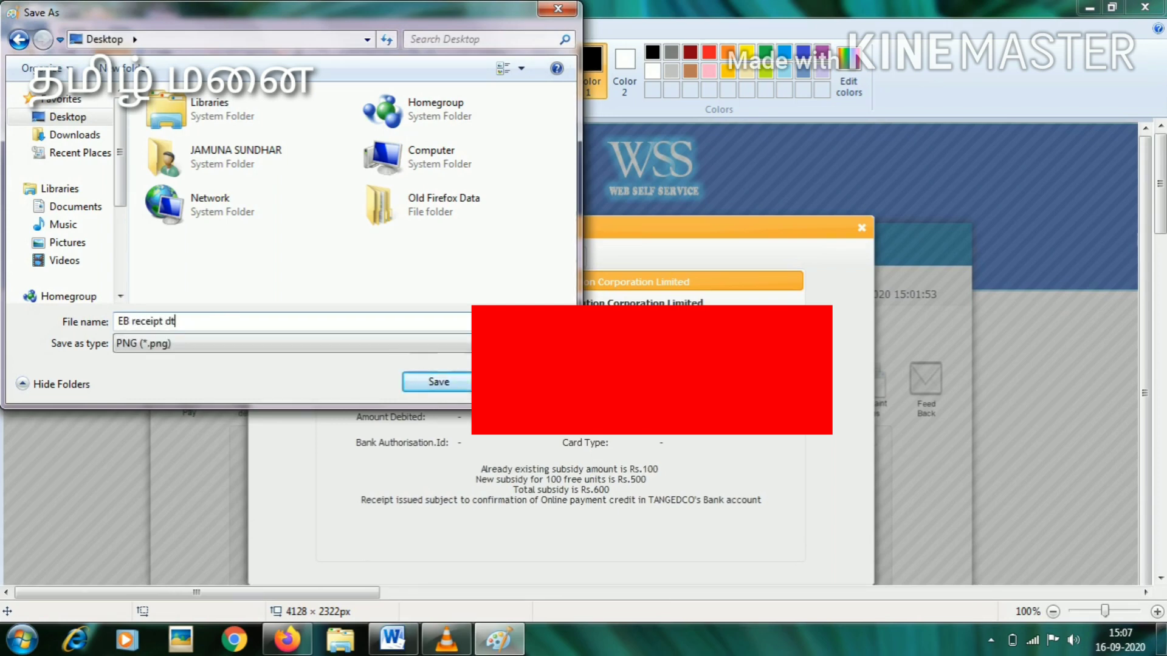
pyautogui.write('.09.09.2020')
pyautogui.press('Return')
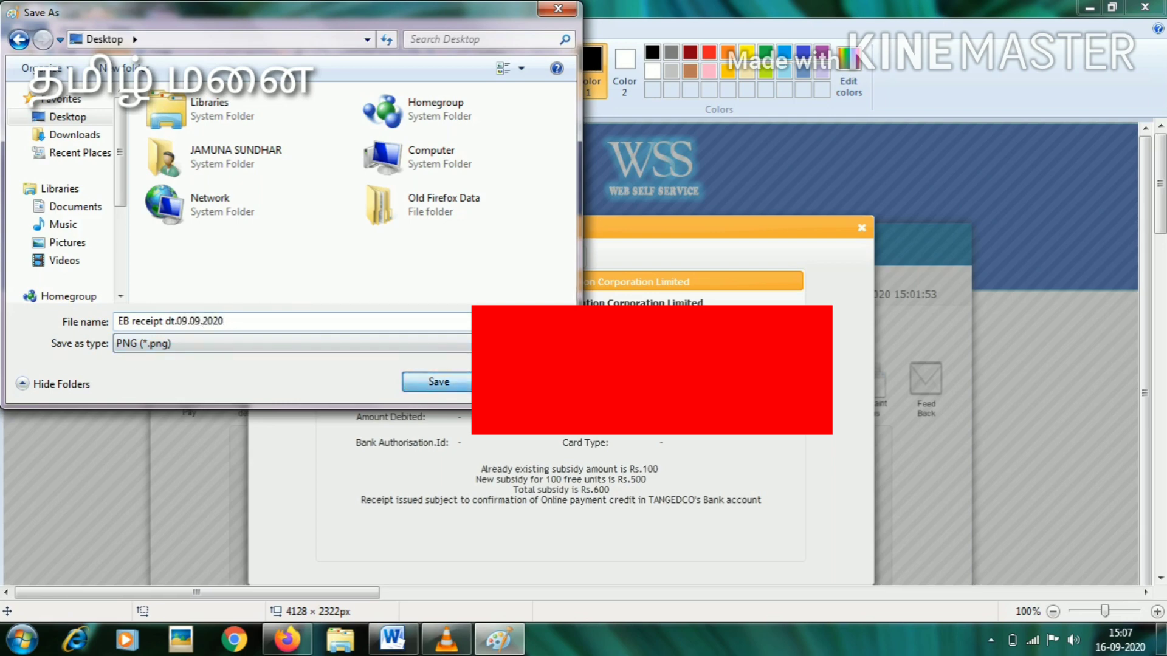